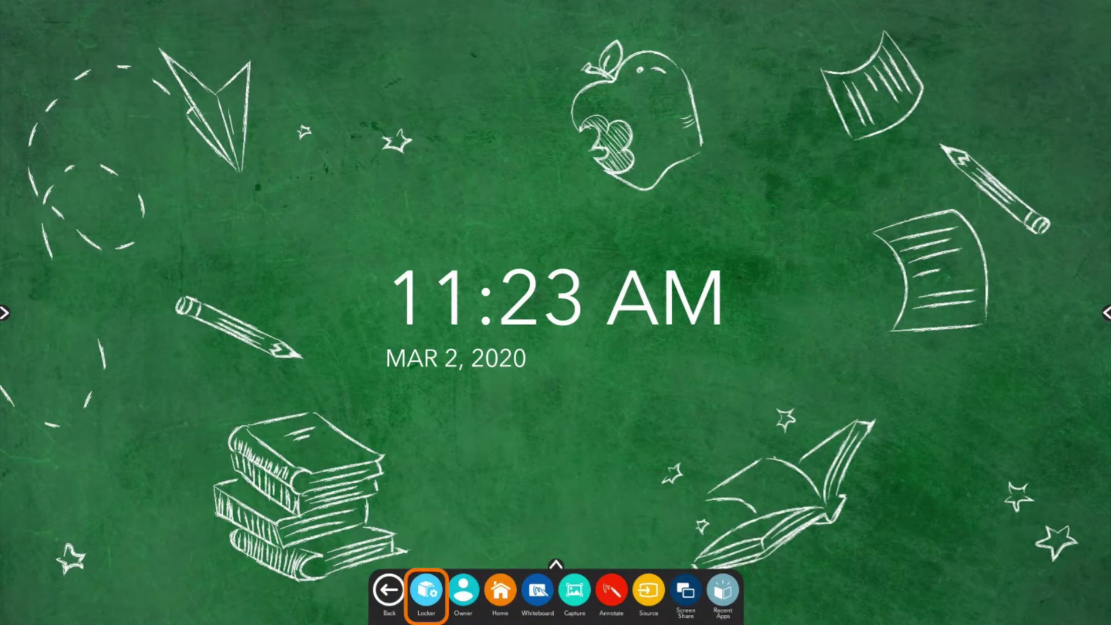
Launch the Spinner app from the Locker's Apps panel, showing the Colors wheel.
left_click(425, 591)
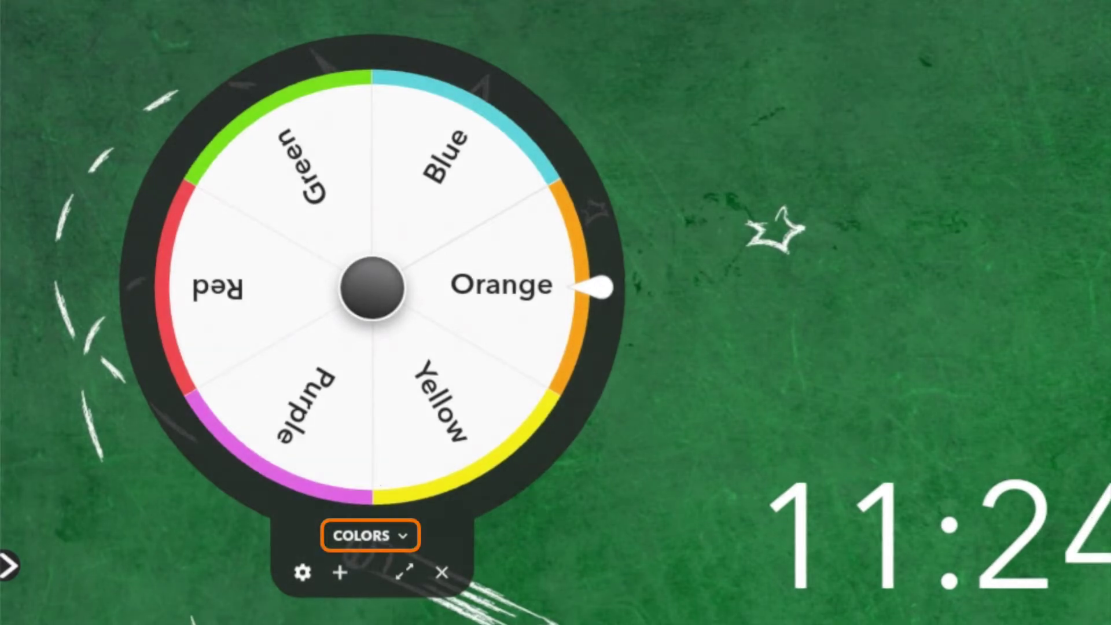
Choose CREATE NEW from the COLORS list dropdown to start a blank list.
key("Return")
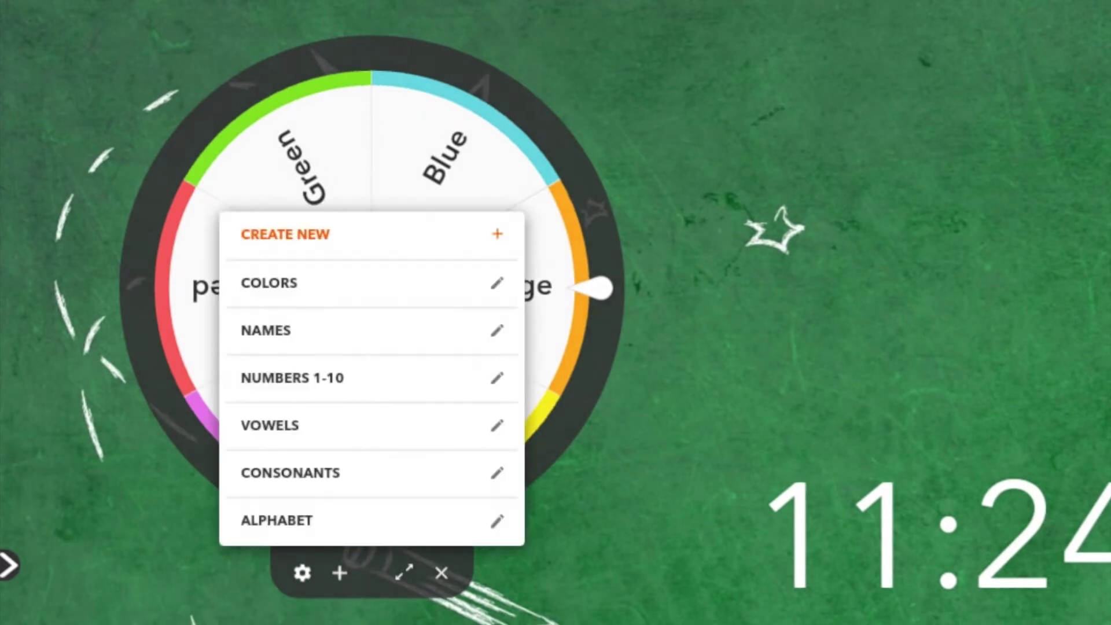
key("Down")
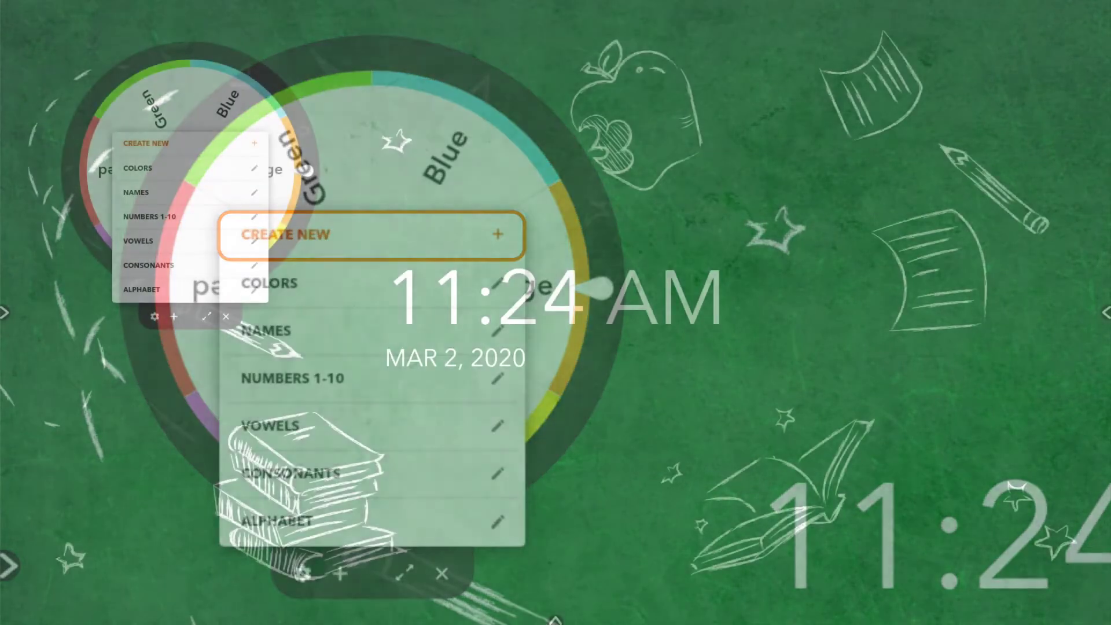
key("Return")
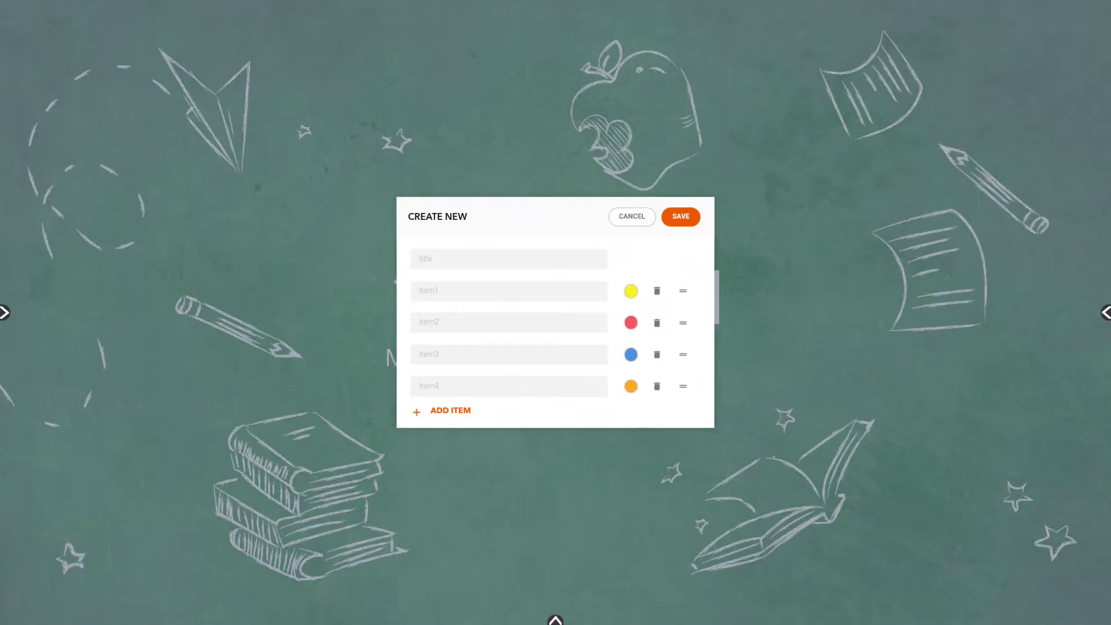
type("Artists")
Enter the title Artists and items Van Gogh, Monet, Kahlo, Picasso, adding rows through da Vinci.
key("Tab")
type("Van Gogh")
key("Tab")
type("Monet")
key("Tab")
type("Kahlo")
key("Tab")
type("Picass")
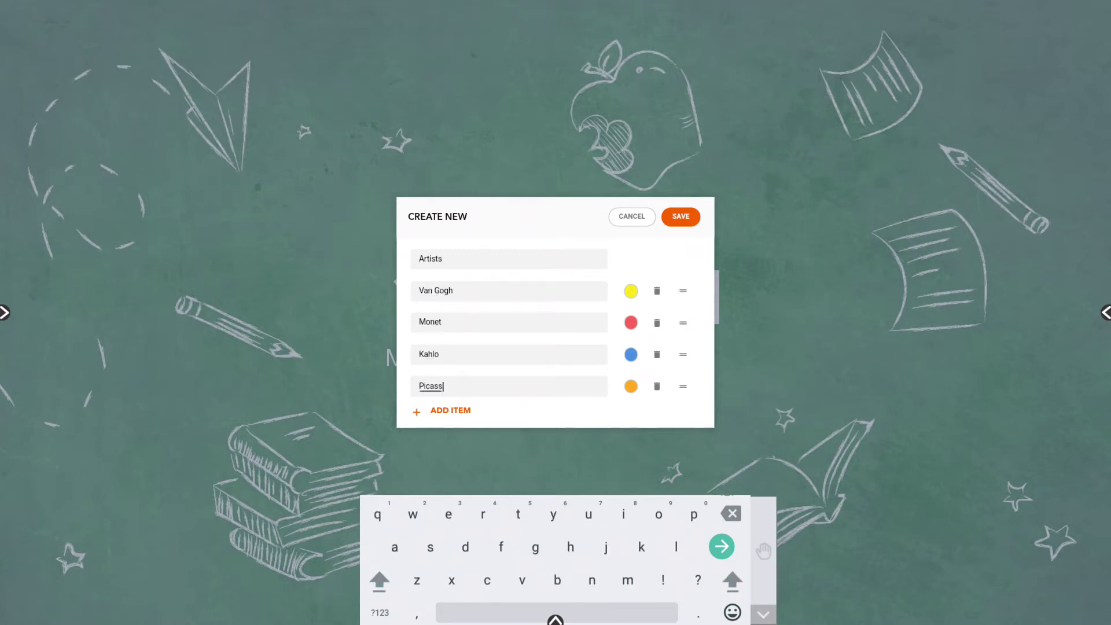
type("o")
key("Tab")
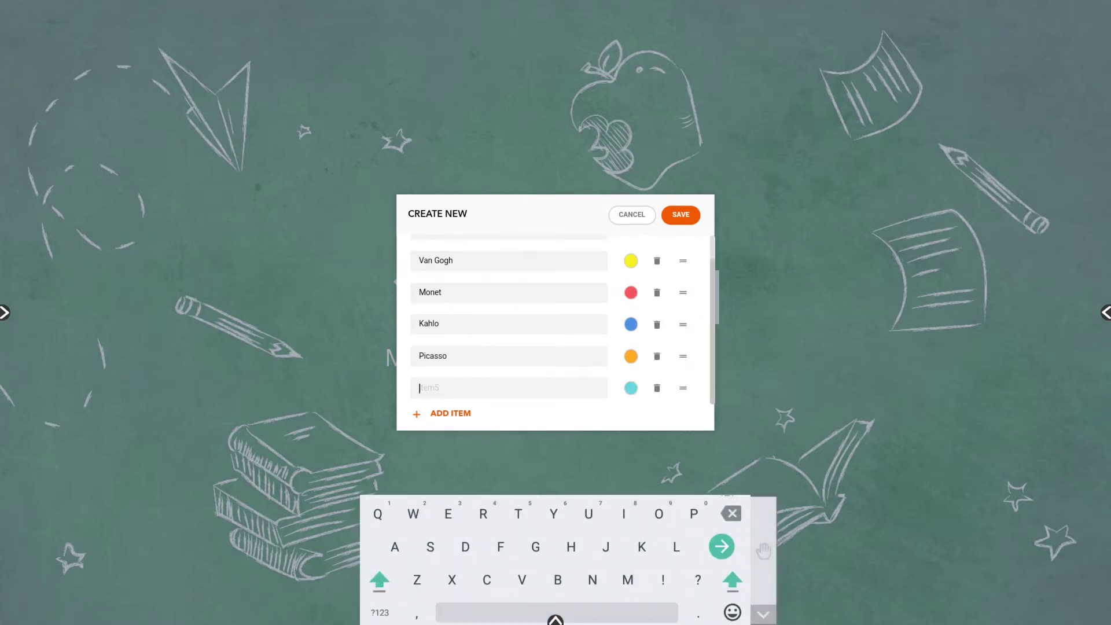
type("Dali")
key("Tab")
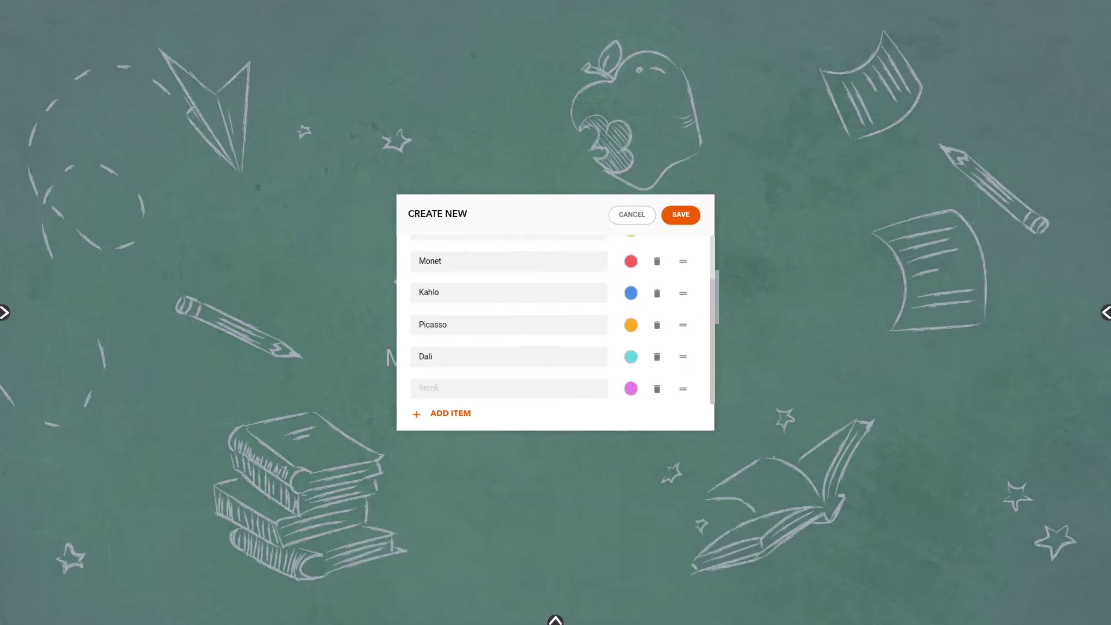
type("Klimt")
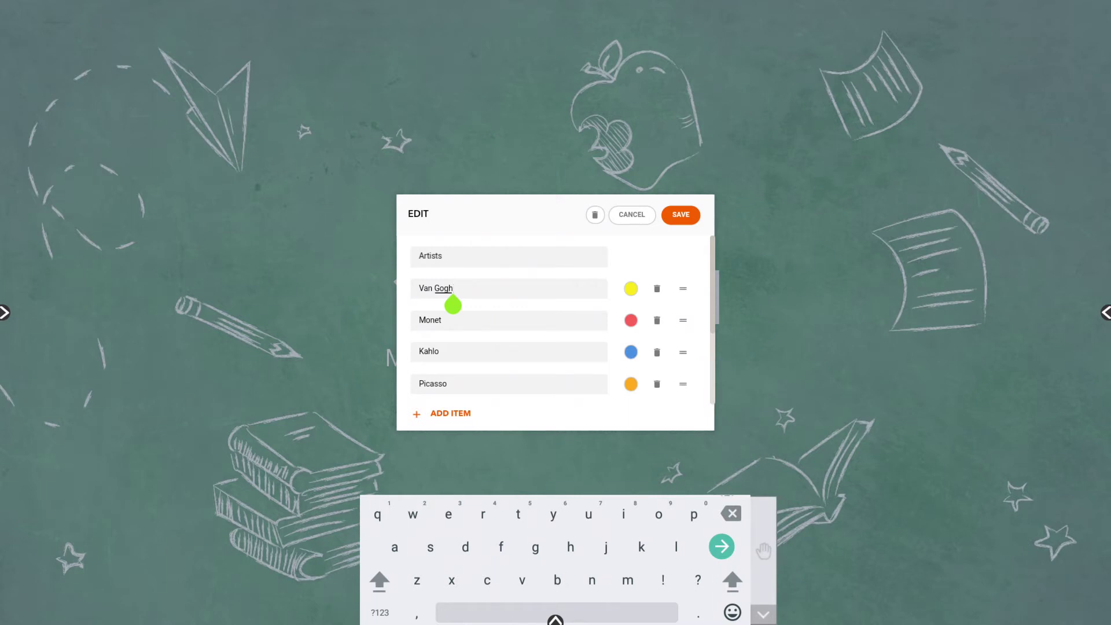
Change Van Gogh's item colour to blue and start recolouring Monet.
left_click(632, 288)
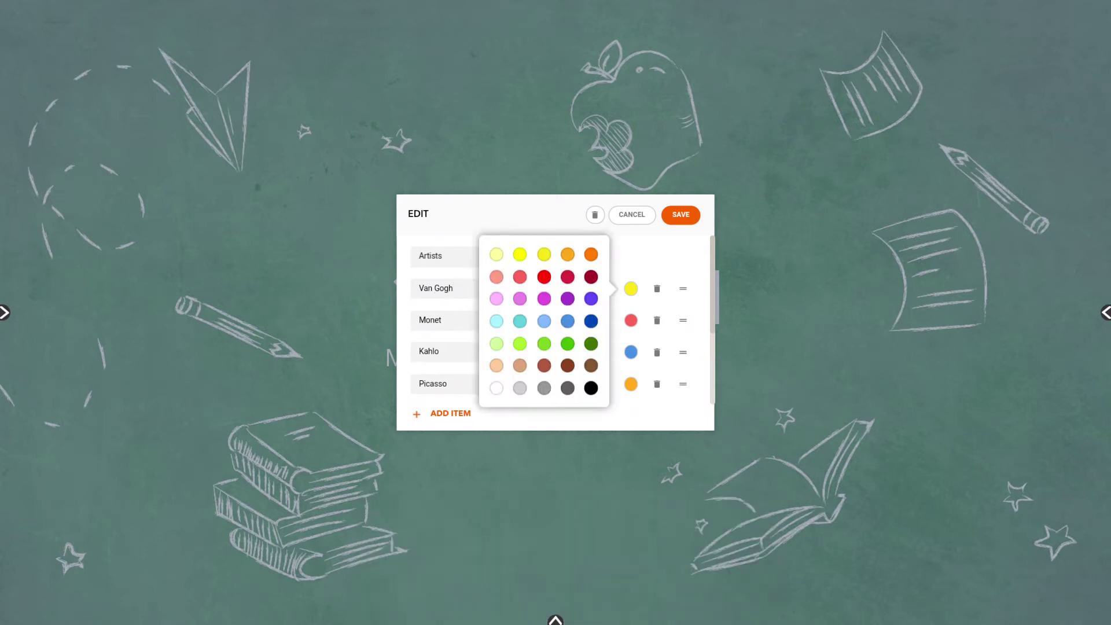
left_click(568, 320)
left_click(631, 320)
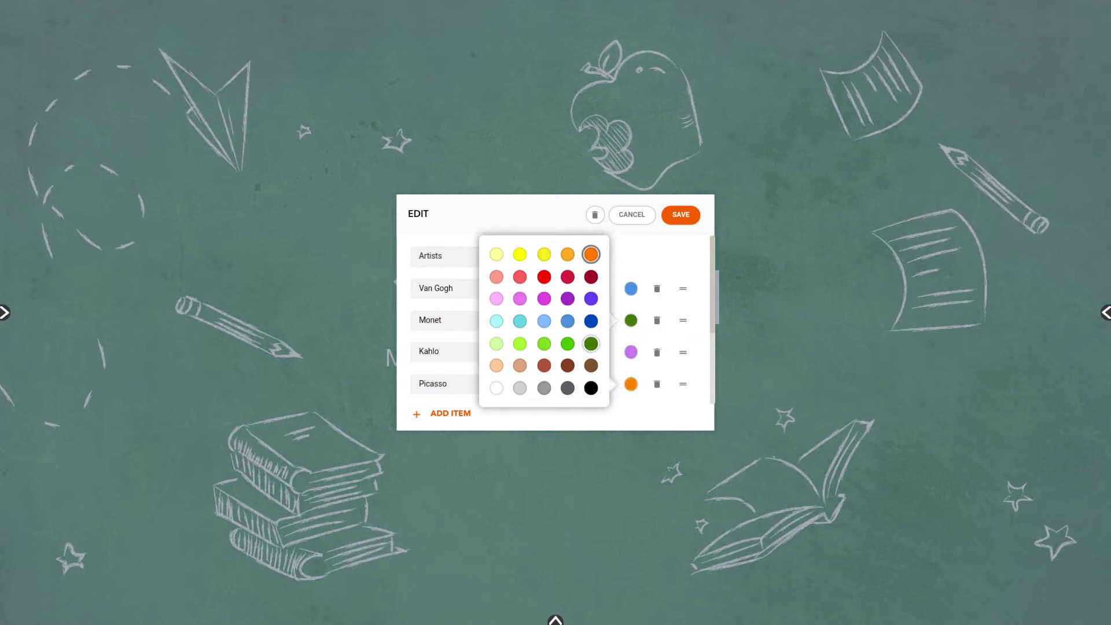